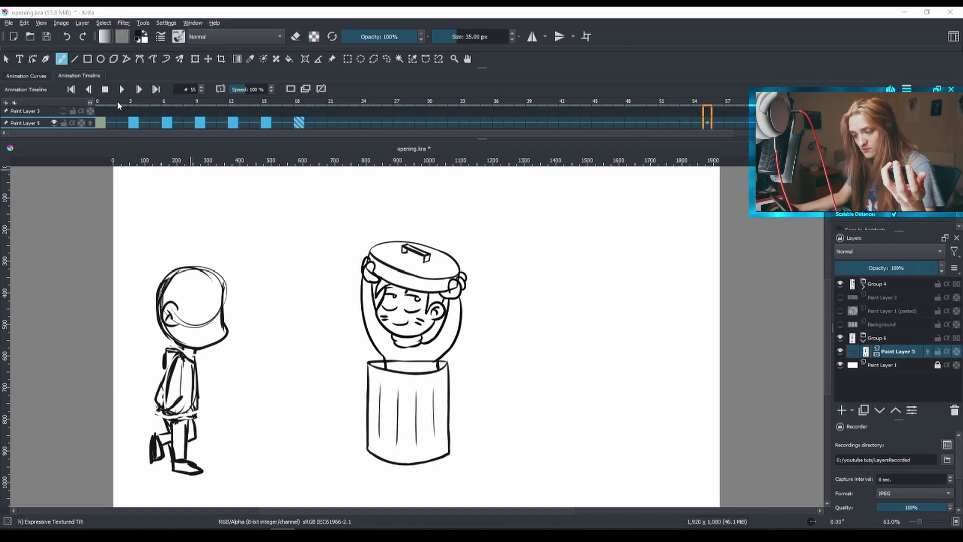
# Step: Play the walking-character trash-can animation once in the timeline, then pause it
pyautogui.click(122, 90)
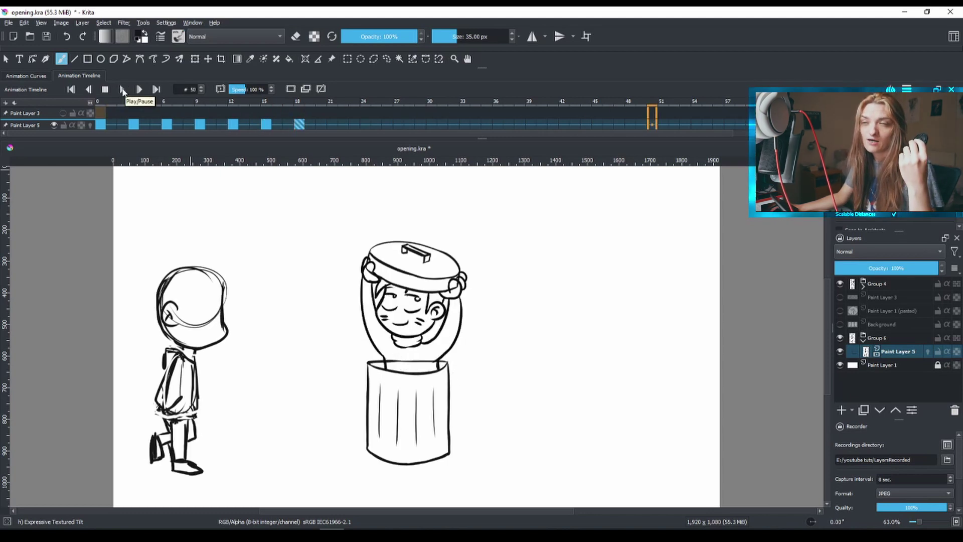
# Step: Open Render Animation with export set to Video only and MPEG-4 video format
pyautogui.click(10, 22)
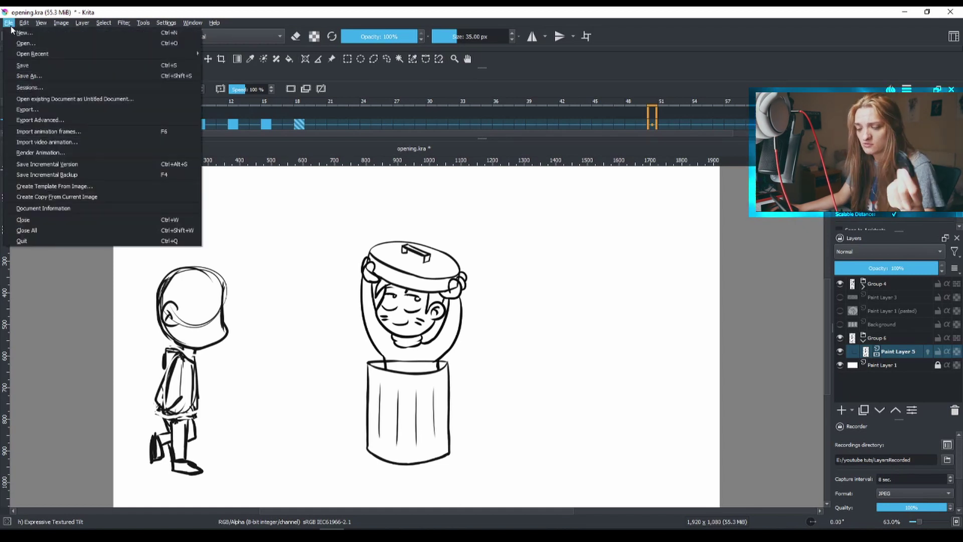
pyautogui.click(40, 153)
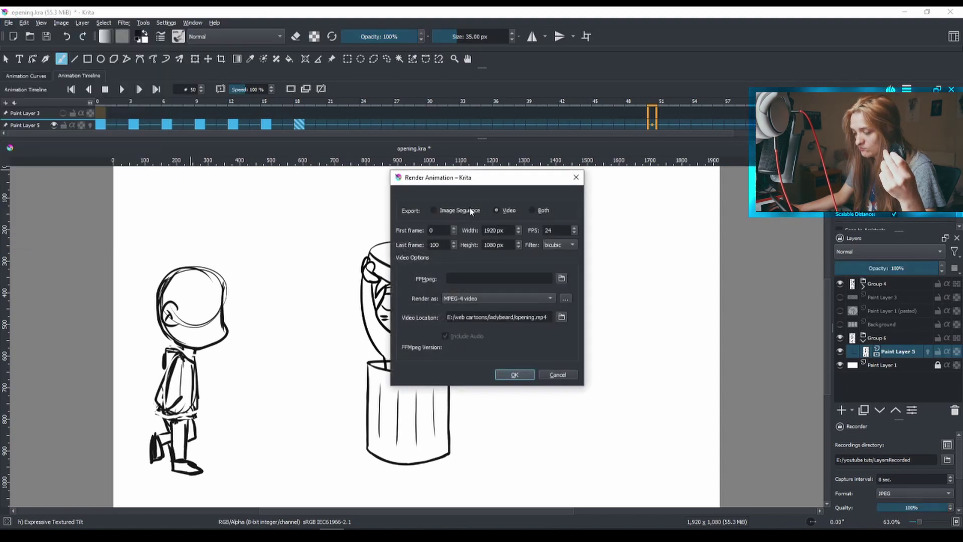
pyautogui.click(459, 210)
pyautogui.click(506, 211)
pyautogui.click(536, 210)
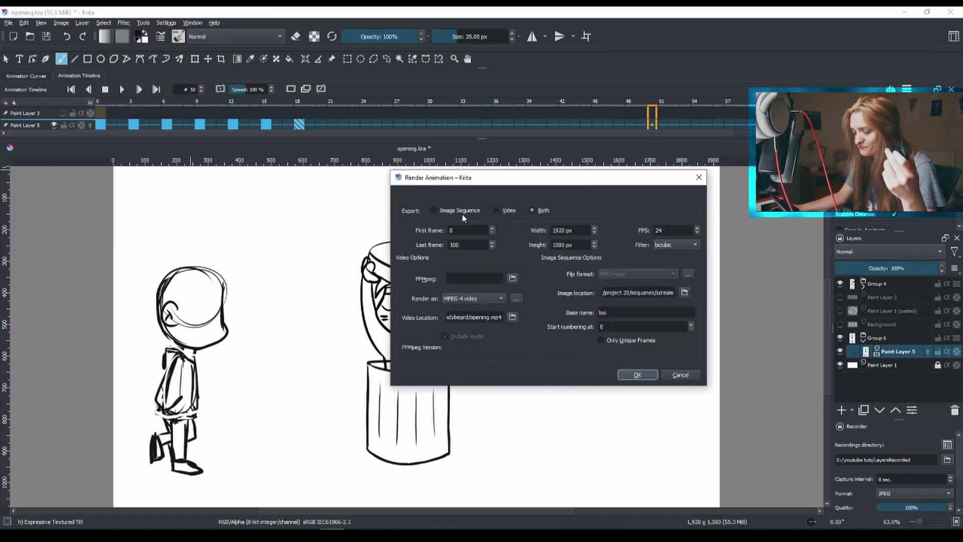
pyautogui.click(503, 211)
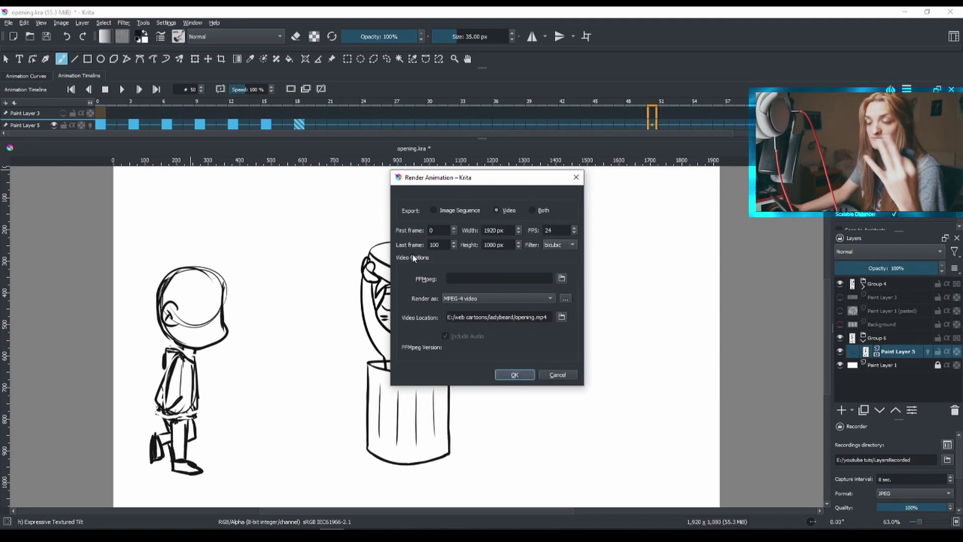
pyautogui.click(493, 299)
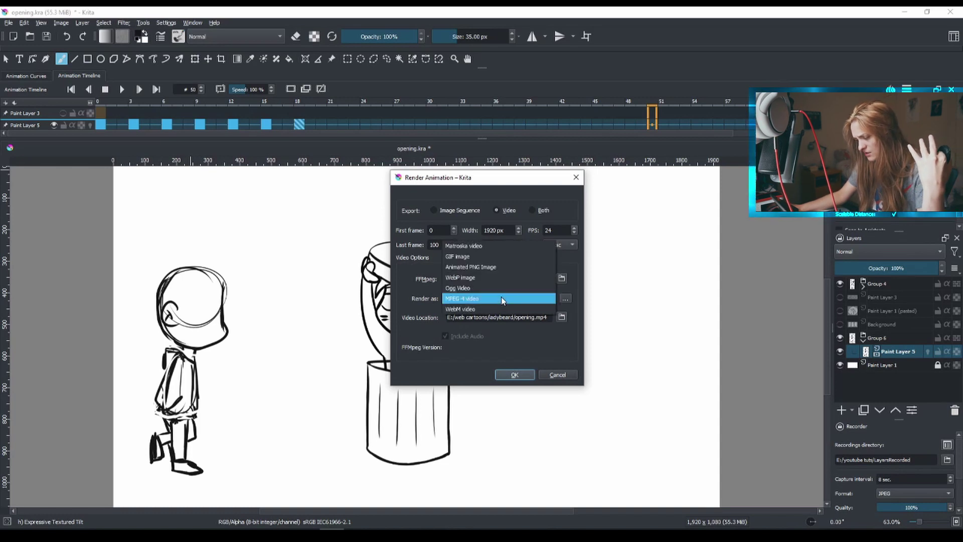
pyautogui.click(465, 300)
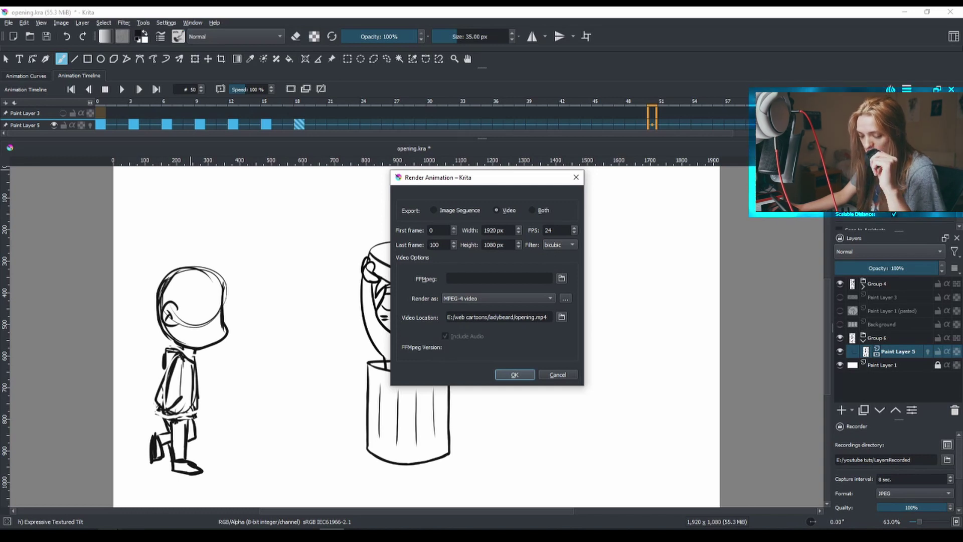
# Step: Follow the Windows logo on ffmpeg.org/download.html to the gyan.dev Codex FFmpeg builds page
pyautogui.click(94, 463)
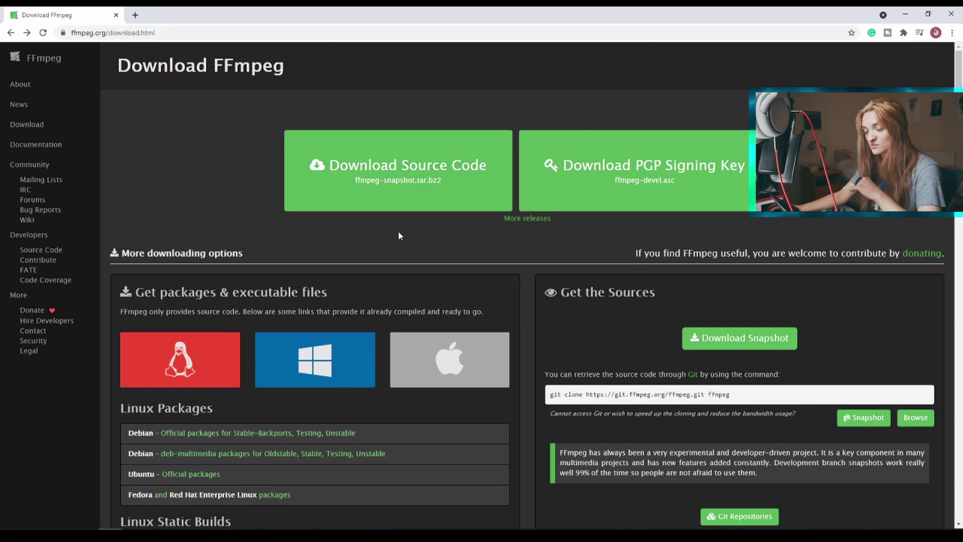
pyautogui.click(331, 361)
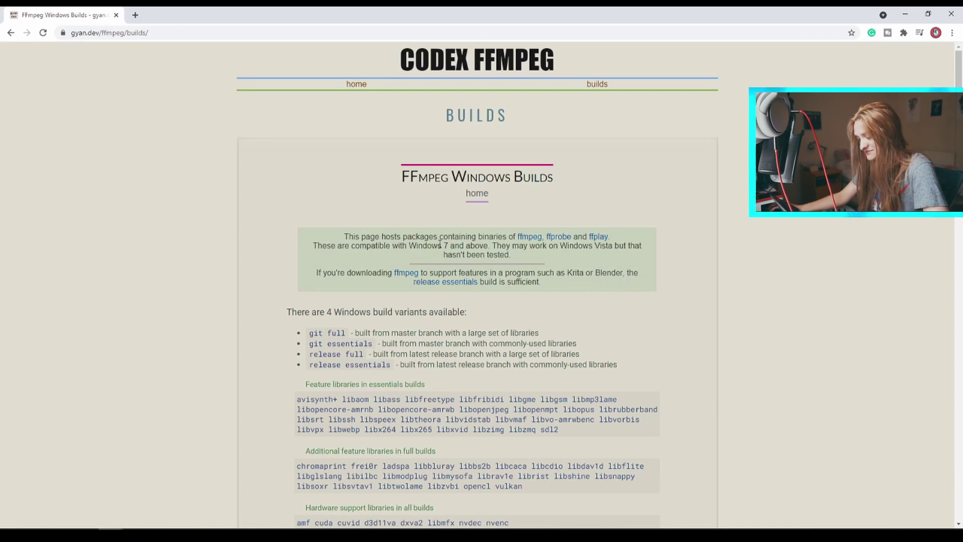
pyautogui.scroll(-2, 531, 241)
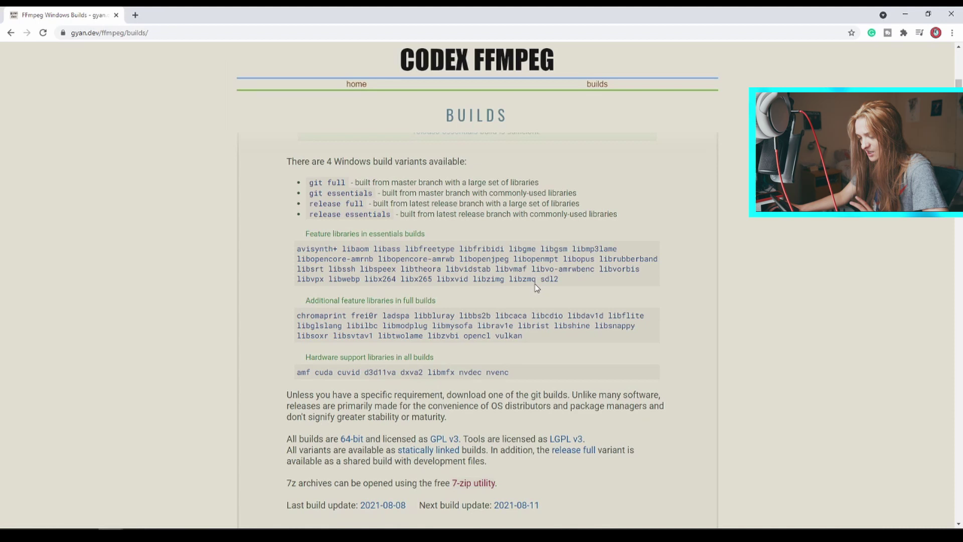
pyautogui.scroll(-2, 536, 286)
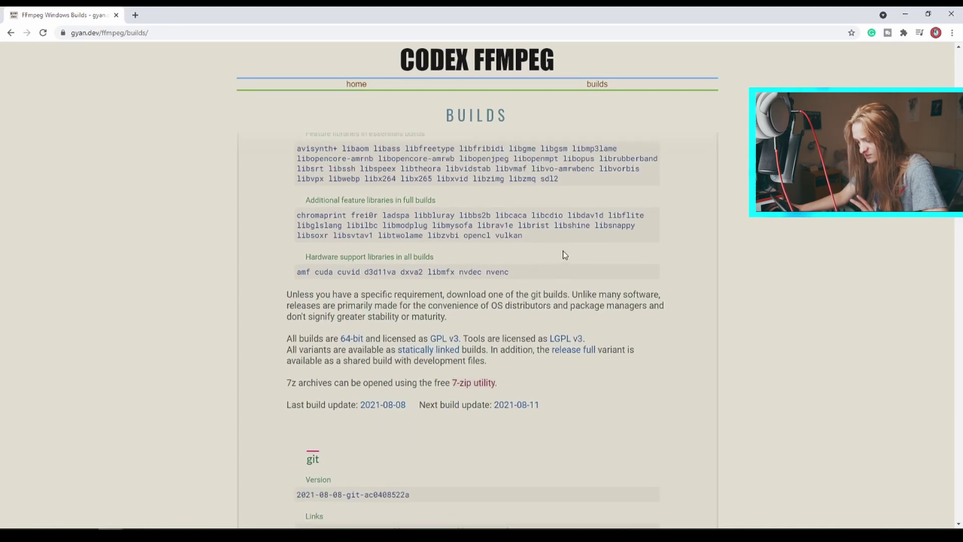
pyautogui.scroll(-1, 563, 254)
pyautogui.scroll(-1, 452, 376)
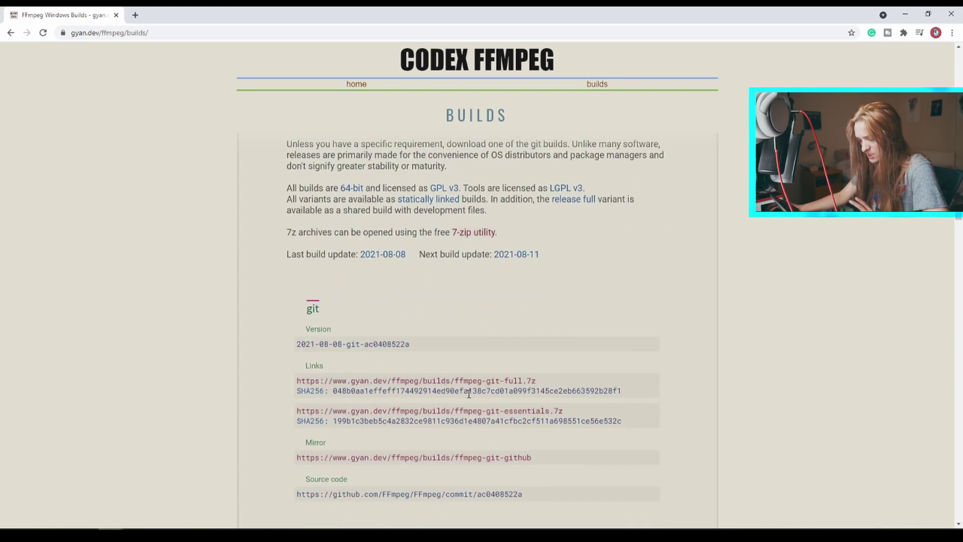
pyautogui.scroll(1, 469, 394)
pyautogui.scroll(1, 377, 361)
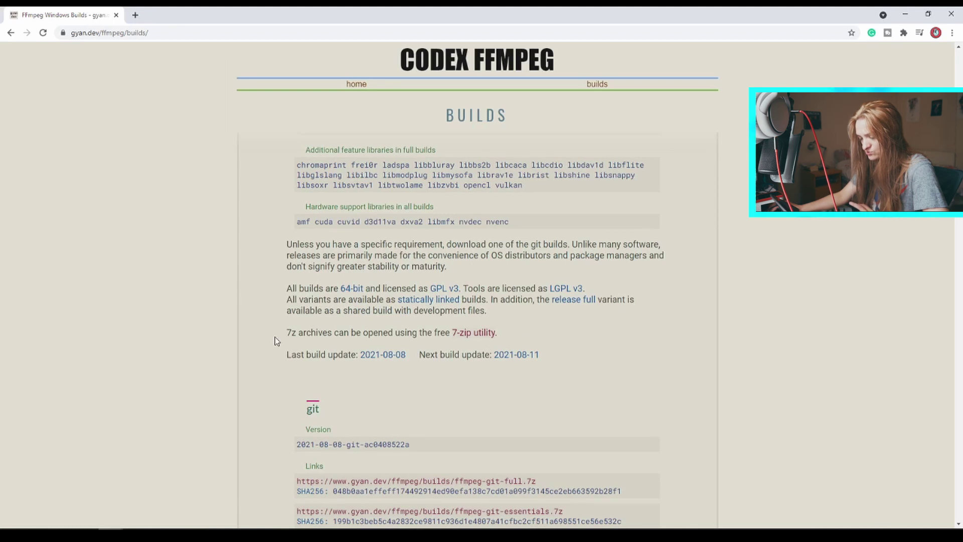
# Step: Move down the gyan.dev page to the release 4.4 section with the essentials .7z and .zip links
pyautogui.doubleClick(291, 332)
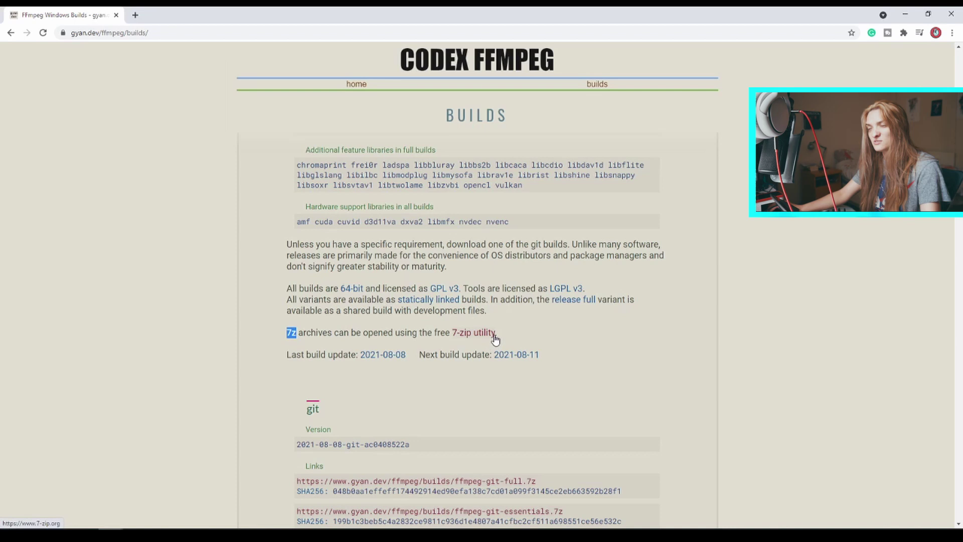
pyautogui.scroll(-3, 495, 338)
pyautogui.scroll(-3, 482, 302)
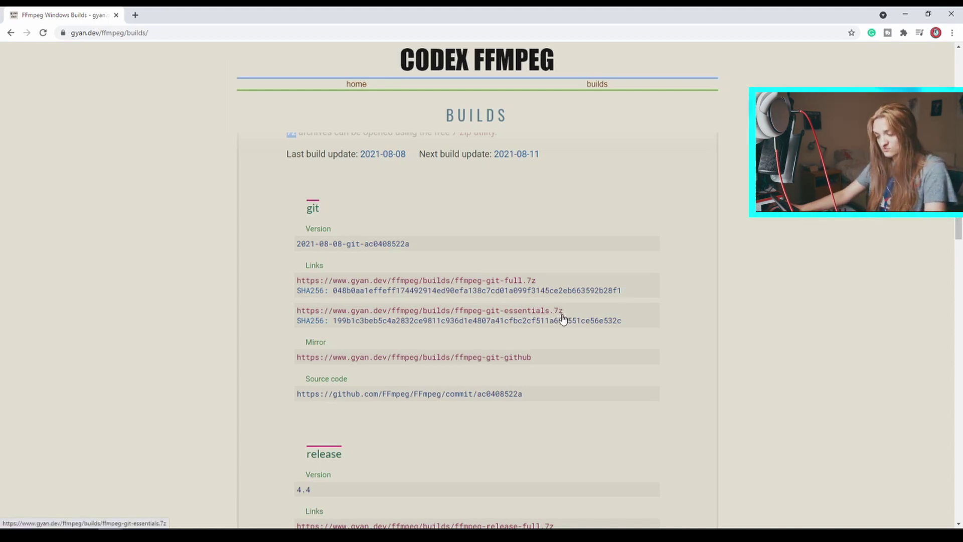
pyautogui.scroll(2, 542, 225)
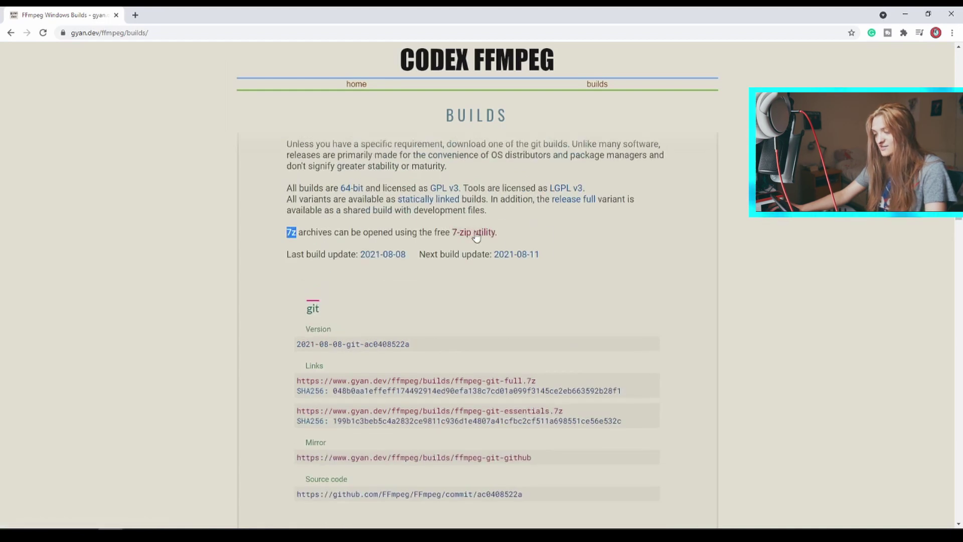
pyautogui.scroll(-2, 477, 239)
pyautogui.scroll(-2, 527, 338)
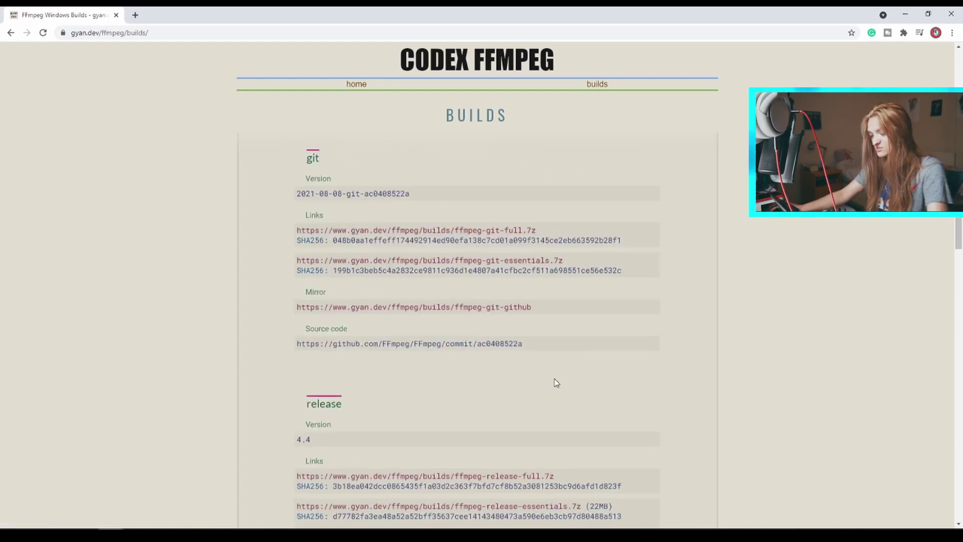
pyautogui.scroll(-2, 555, 380)
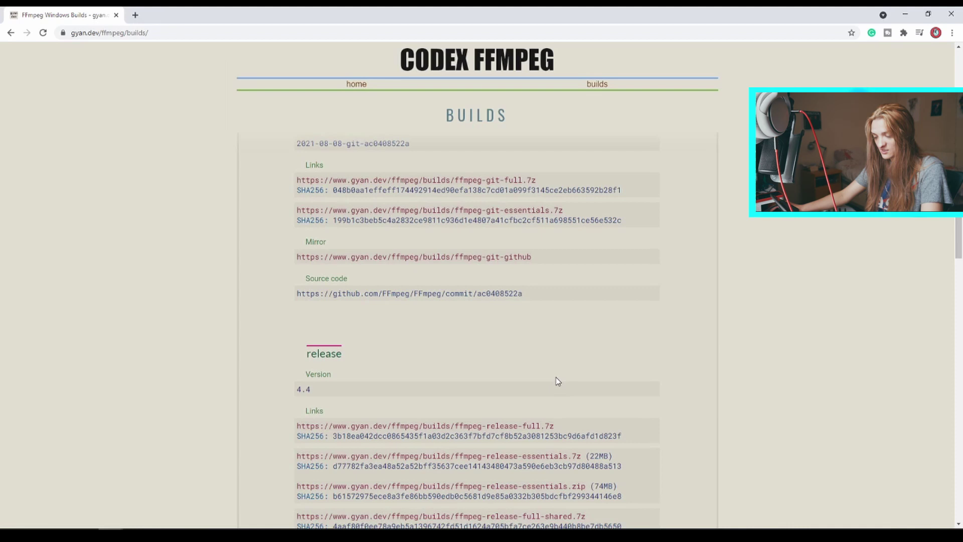
pyautogui.scroll(-2, 554, 380)
pyautogui.scroll(-2, 554, 373)
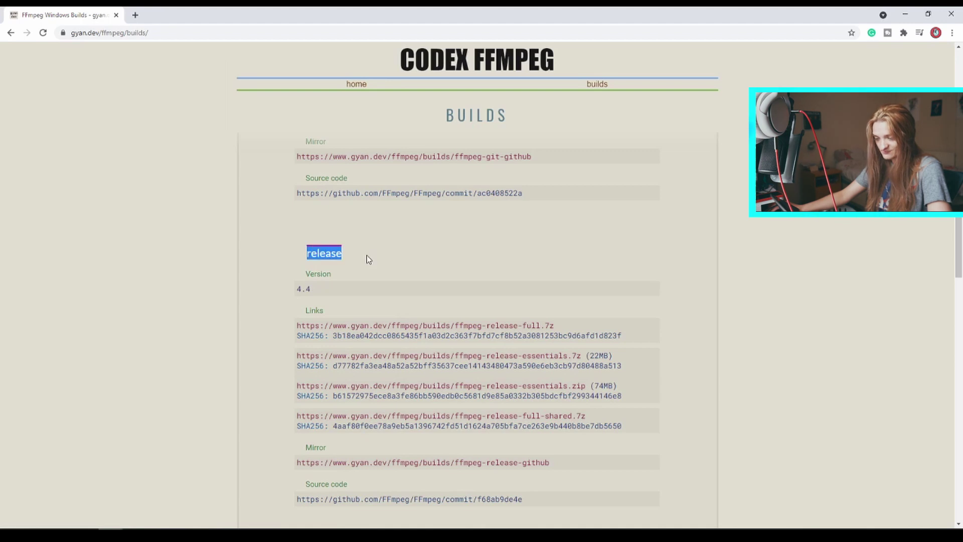
pyautogui.doubleClick(316, 255)
pyautogui.moveTo(308, 271); pyautogui.dragTo(343, 287)
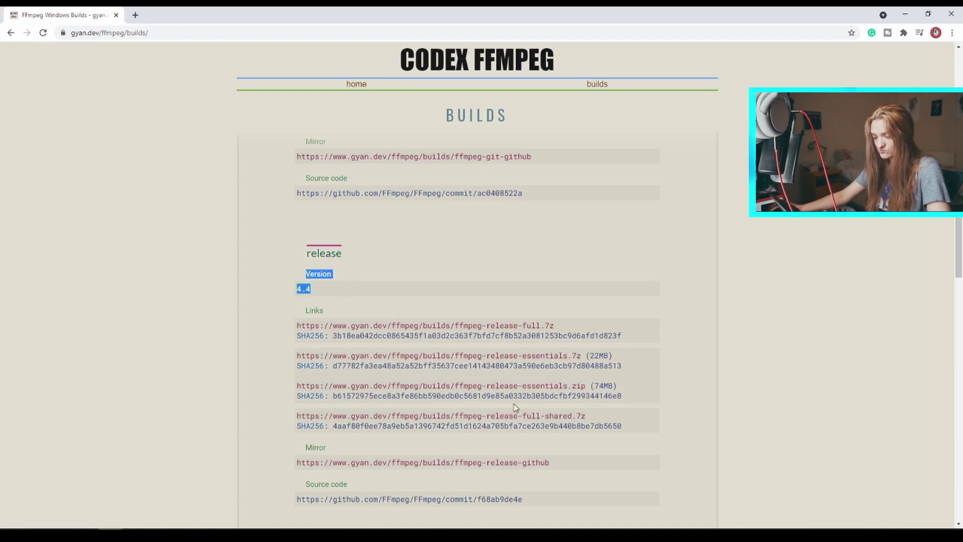
pyautogui.scroll(-4, 517, 410)
pyautogui.scroll(3, 504, 429)
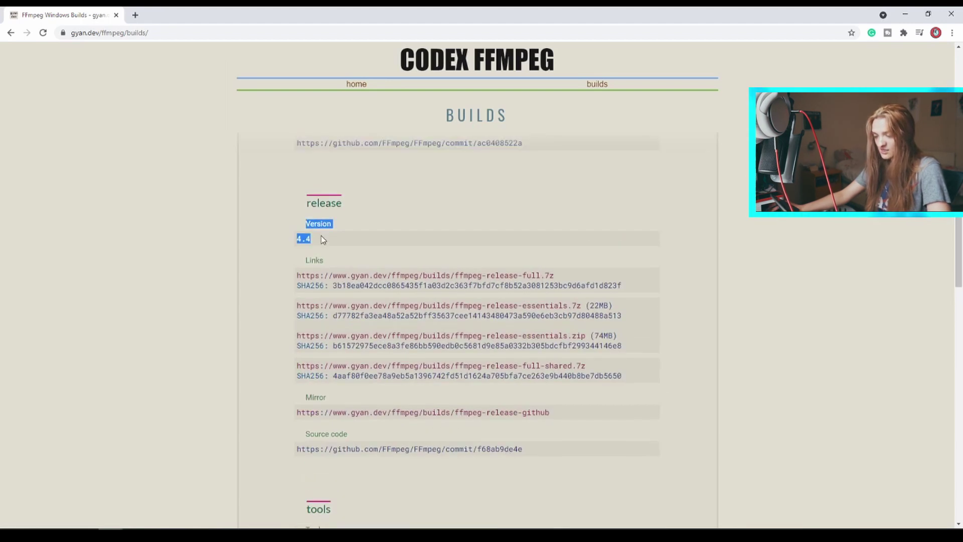
pyautogui.click(308, 238)
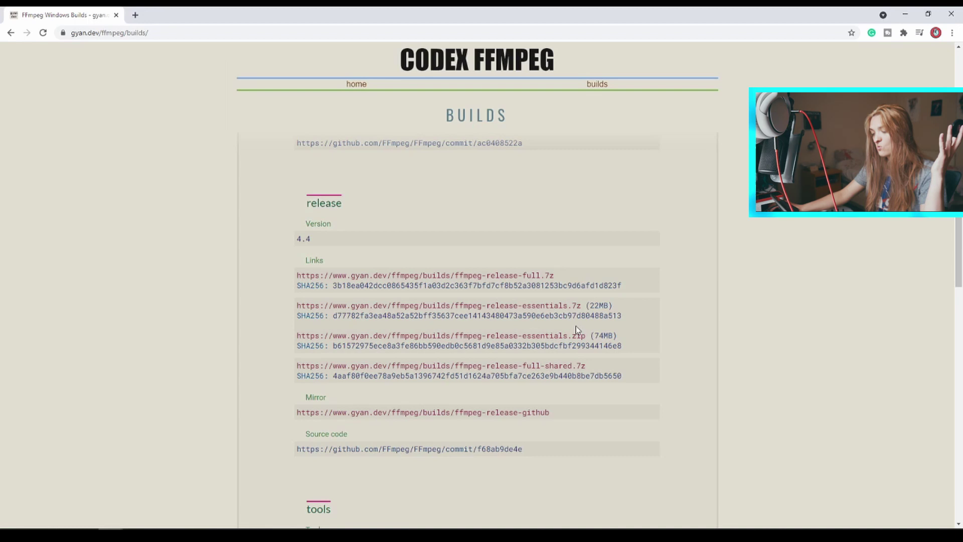
# Step: Save the release-essentials zip to E:\Programs and extract it into an ffmpeg-4.4-essentials_build folder
pyautogui.click(577, 335)
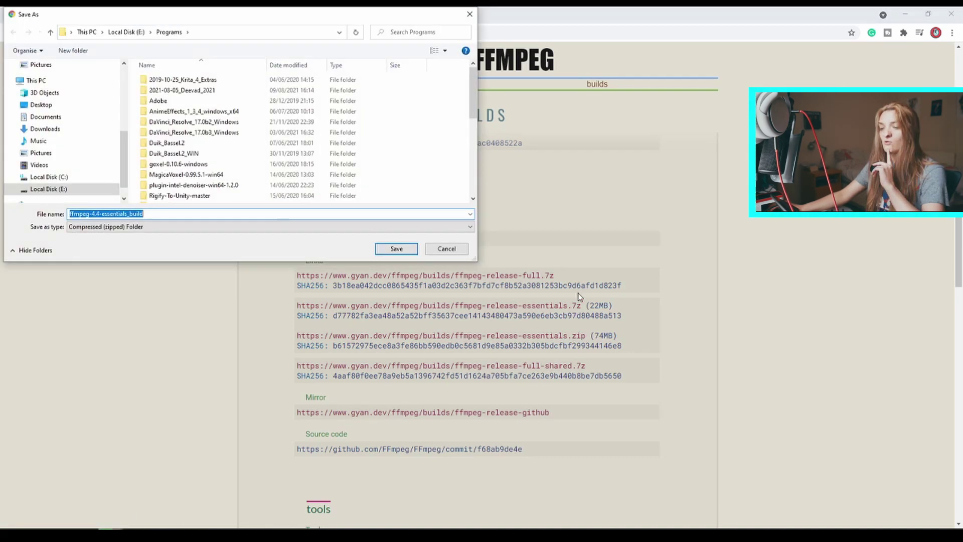
pyautogui.click(396, 249)
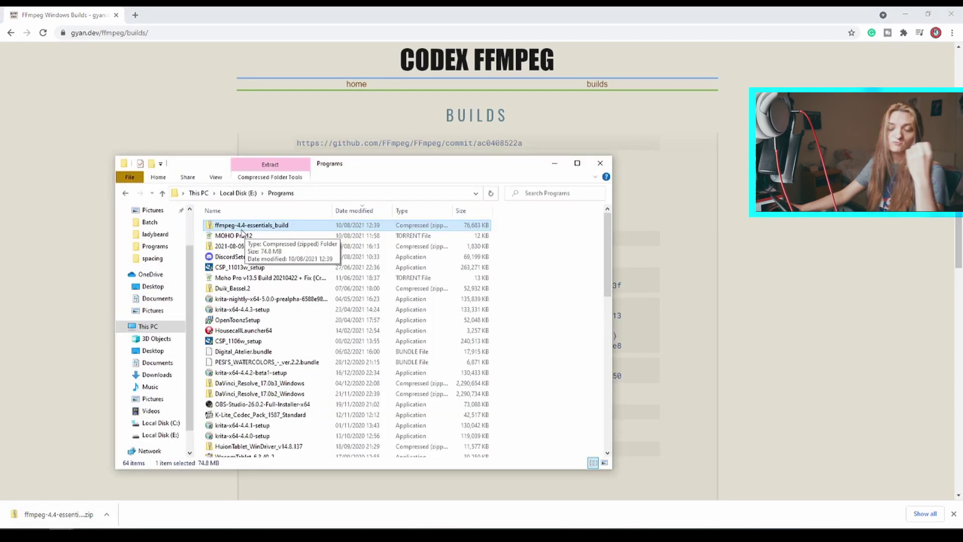
pyautogui.rightClick(249, 226)
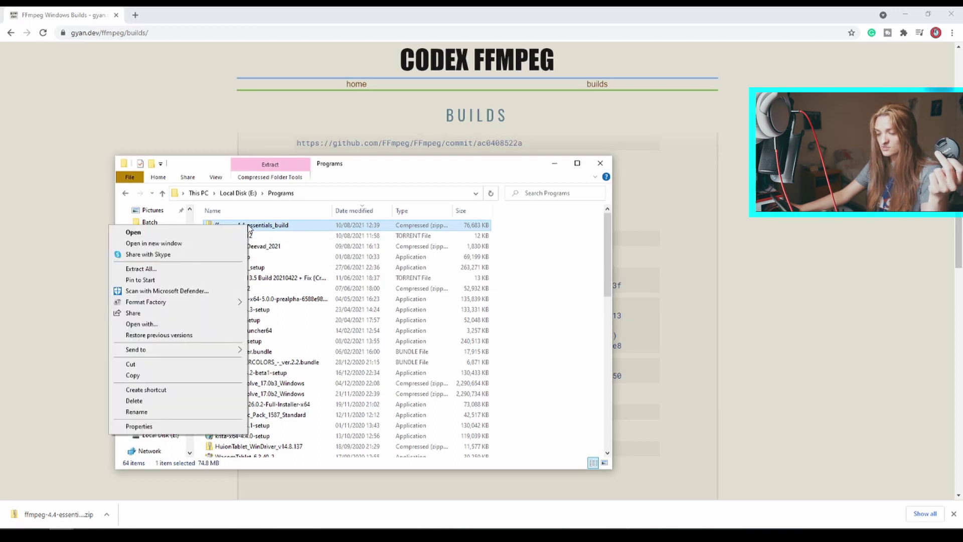
pyautogui.click(166, 269)
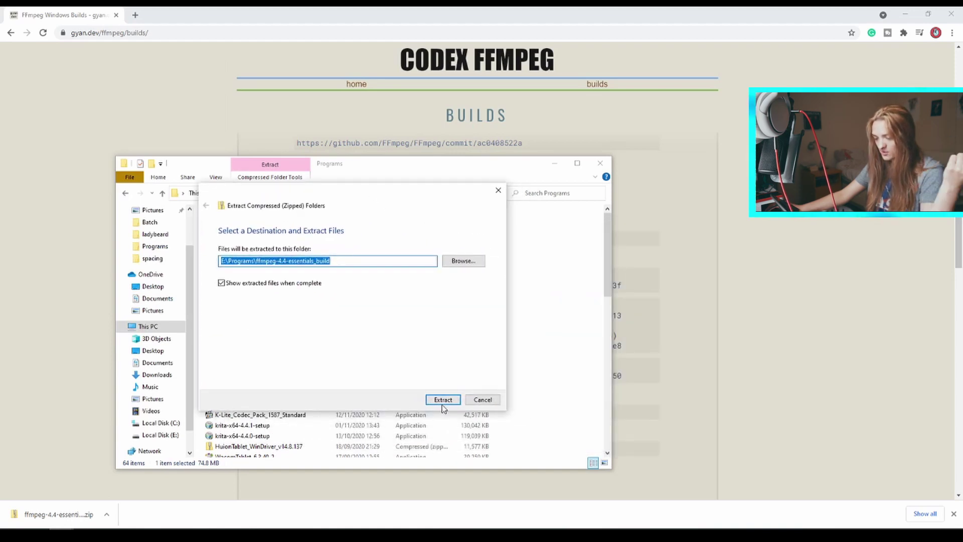
pyautogui.click(443, 399)
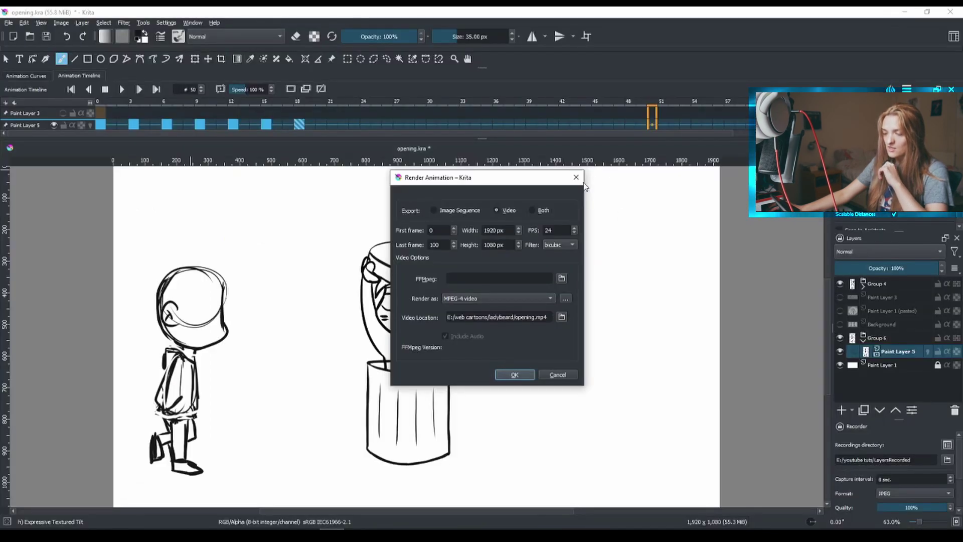
# Step: Close the render settings and reopen Render Animation from the File menu
pyautogui.click(576, 178)
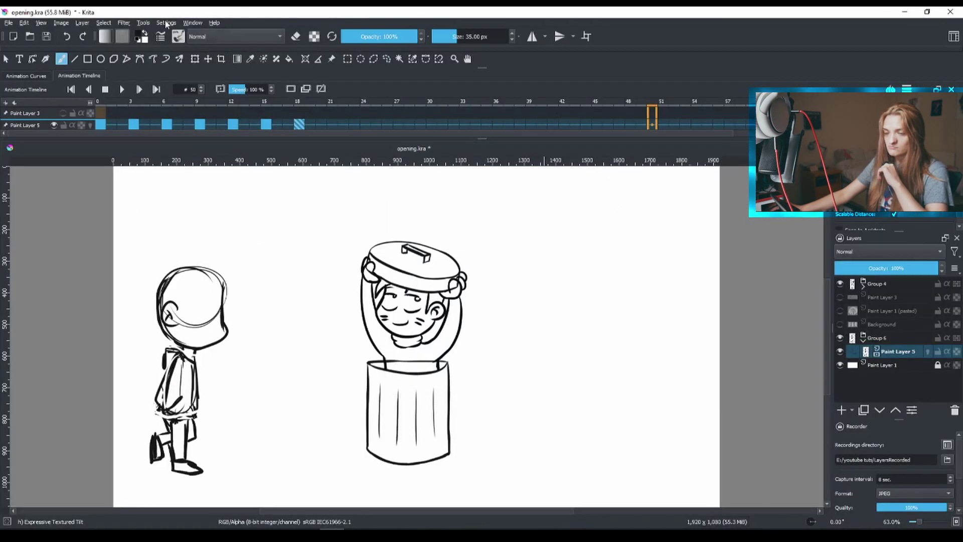
pyautogui.click(11, 22)
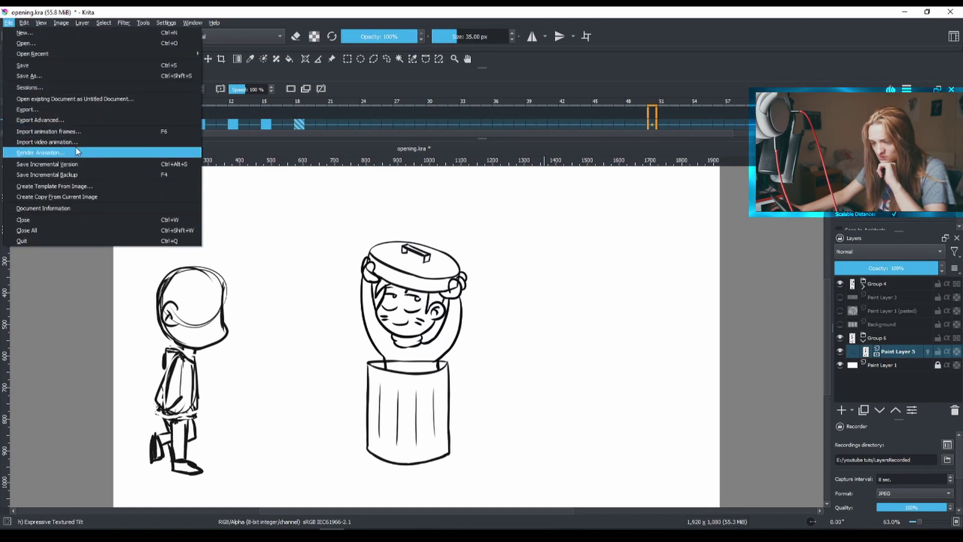
pyautogui.click(45, 152)
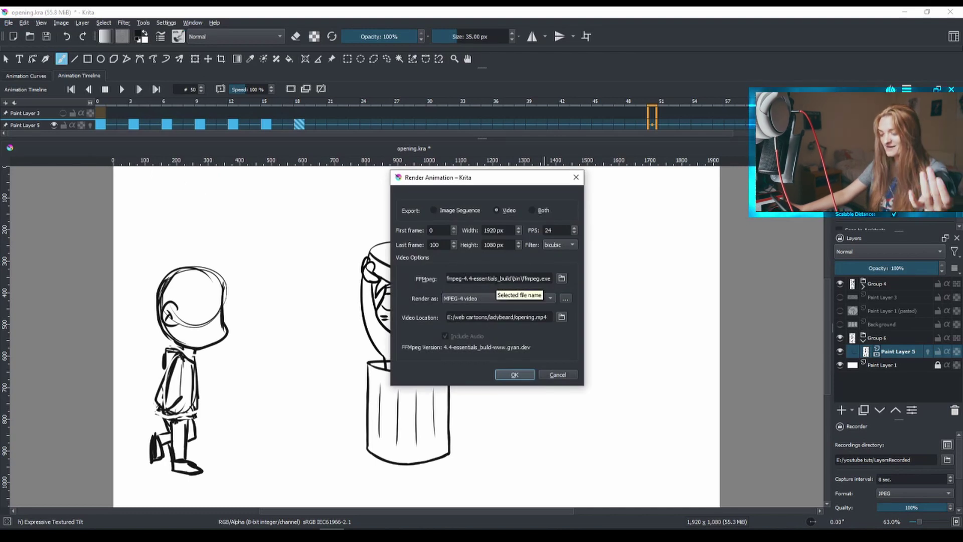
# Step: Set the FFmpeg path to ffmpeg-4.4-essentials_build\bin\ffmpeg.exe
pyautogui.click(560, 278)
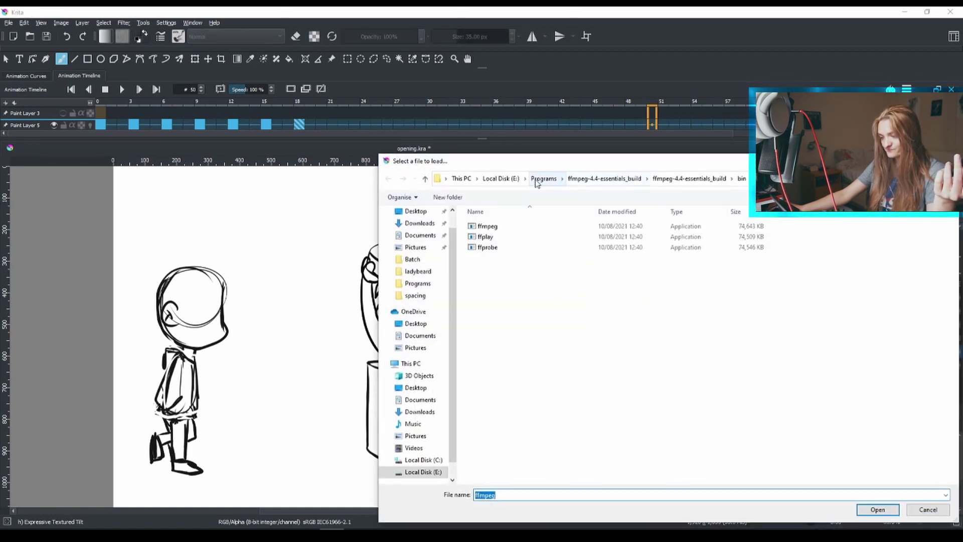
pyautogui.click(543, 178)
pyautogui.click(514, 310)
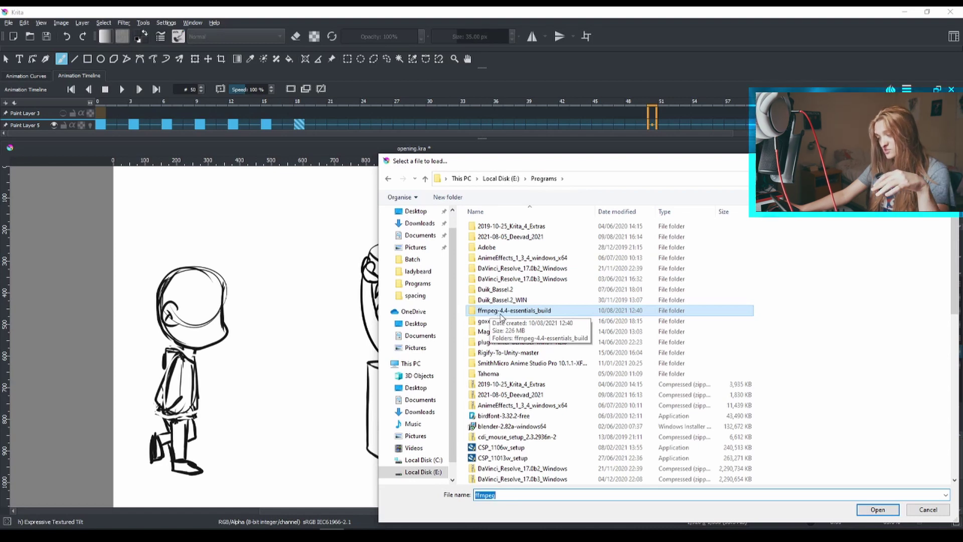
pyautogui.click(499, 312)
pyautogui.doubleClick(473, 310)
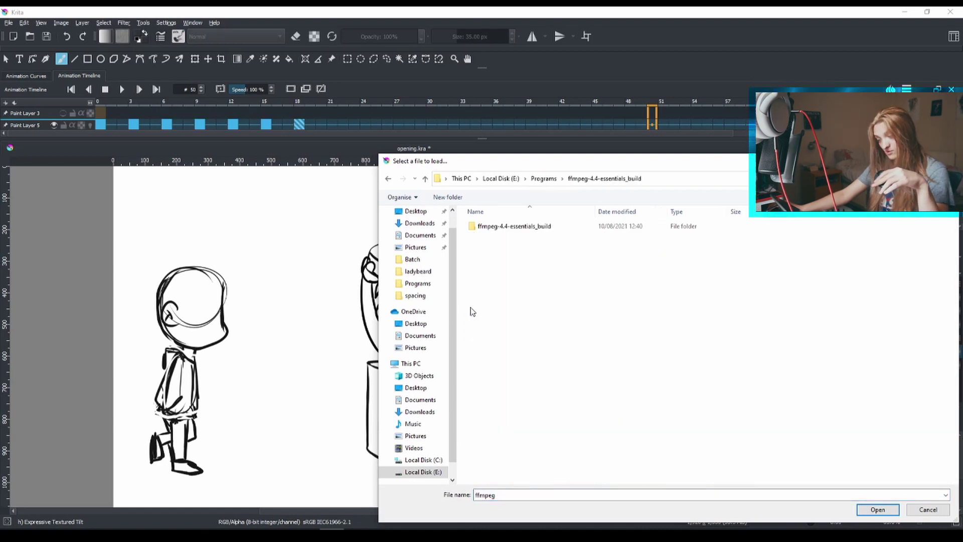
pyautogui.doubleClick(514, 227)
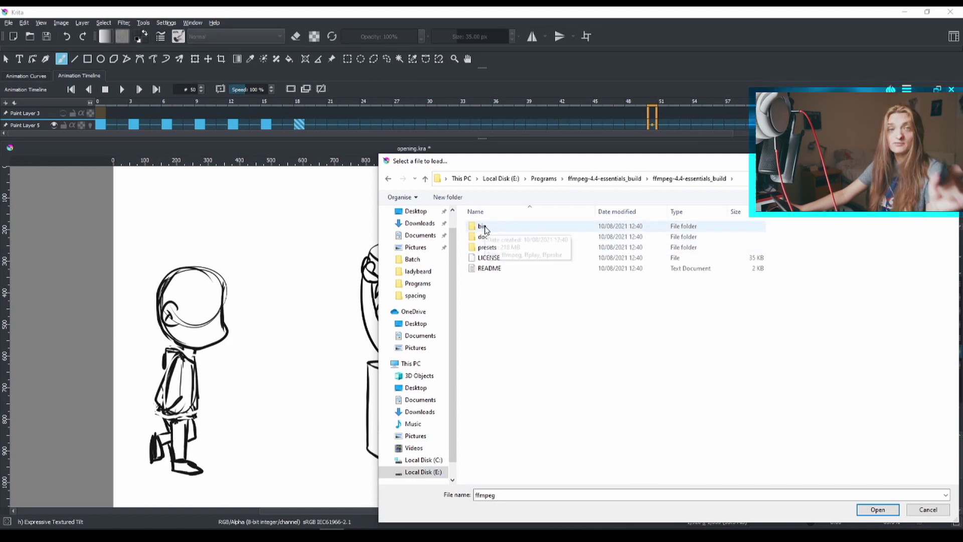
pyautogui.doubleClick(493, 227)
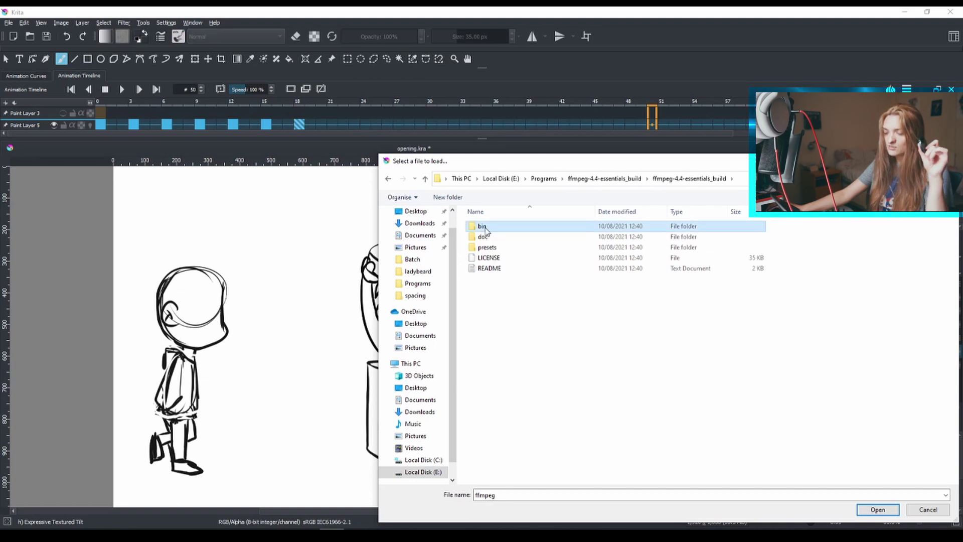
pyautogui.click(488, 227)
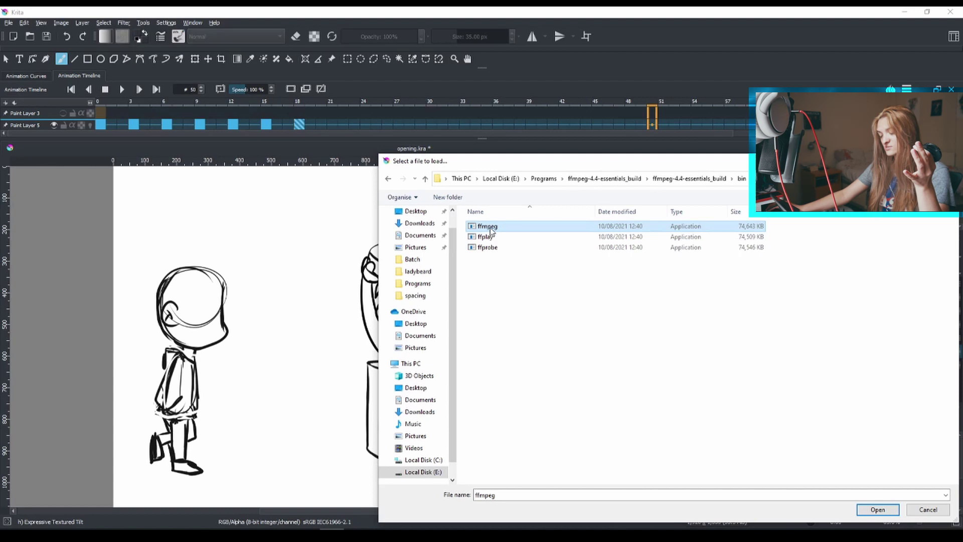
pyautogui.click(877, 509)
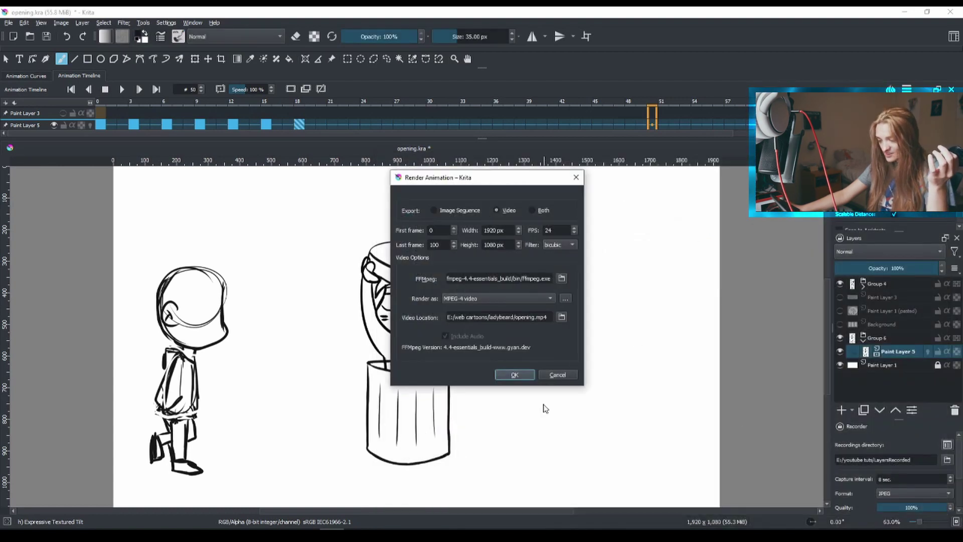
# Step: Render all 101 frames to opening.mp4 from the Render Animation dialog
pyautogui.click(523, 376)
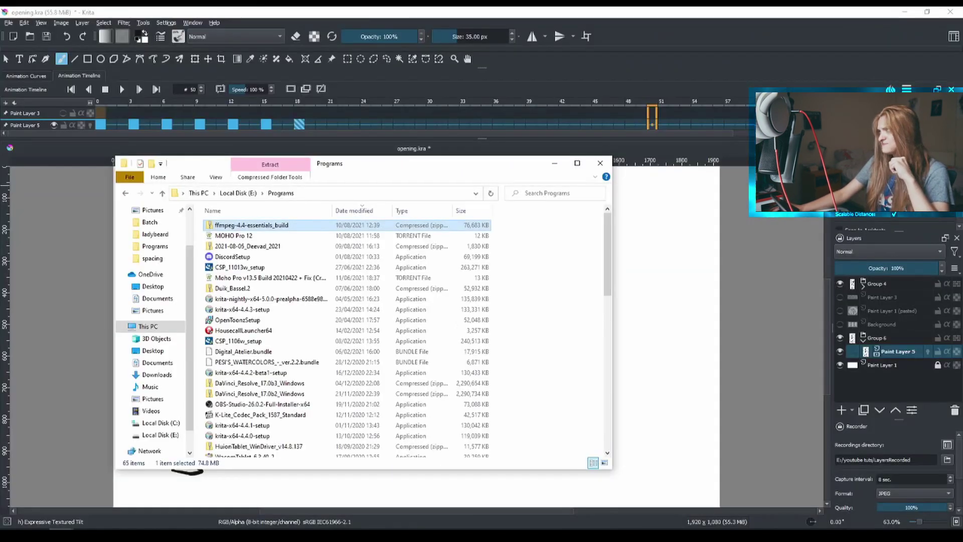
# Step: Watch opening.mp4 in Media Player Classic, then return to Chrome's FFmpeg release 4.4 links
pyautogui.hotkey('alt', 'Tab')
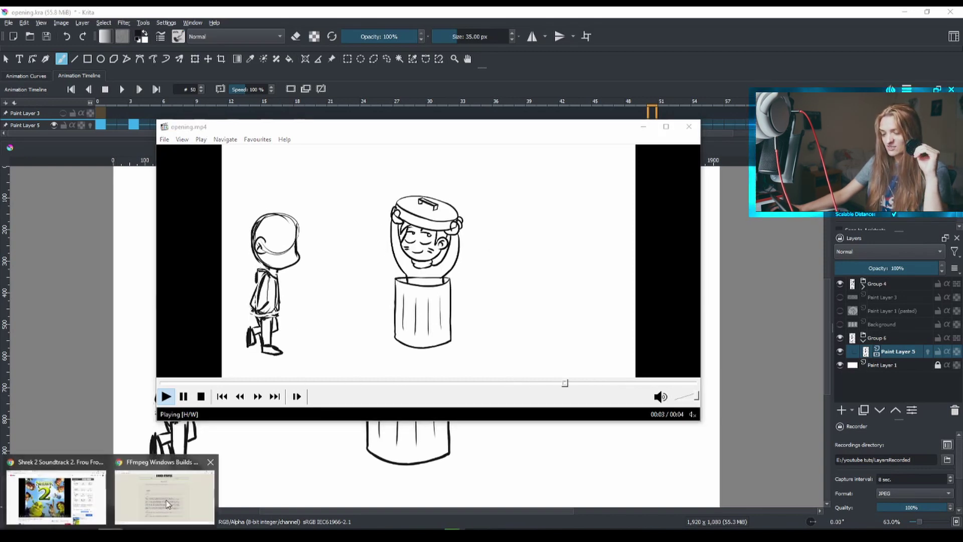
pyautogui.click(168, 502)
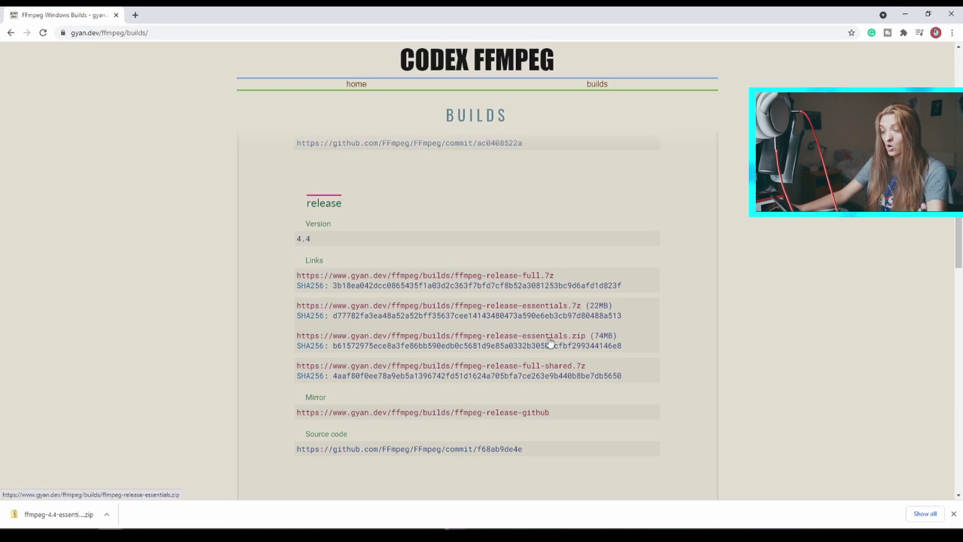
pyautogui.scroll(3, 549, 353)
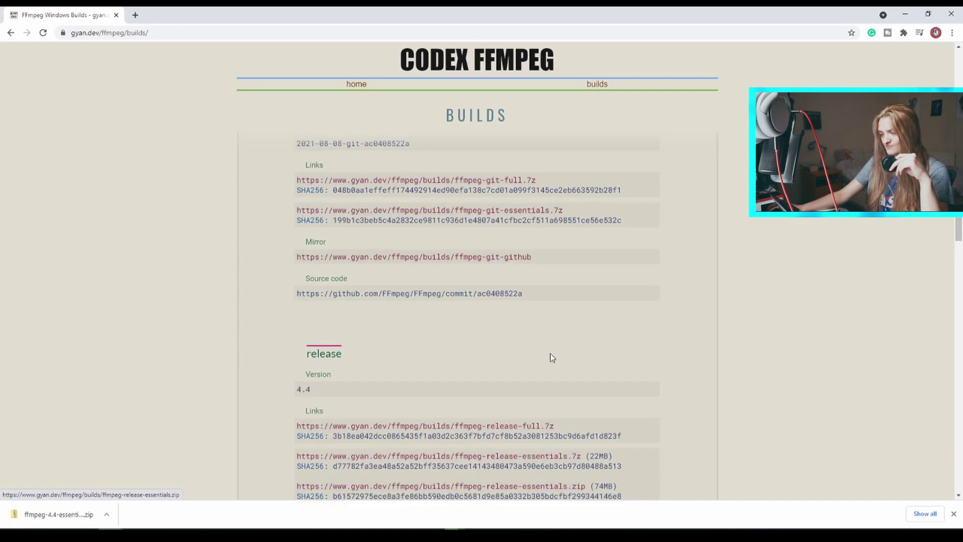
pyautogui.scroll(3, 551, 354)
pyautogui.scroll(-3, 582, 380)
pyautogui.scroll(-3, 574, 406)
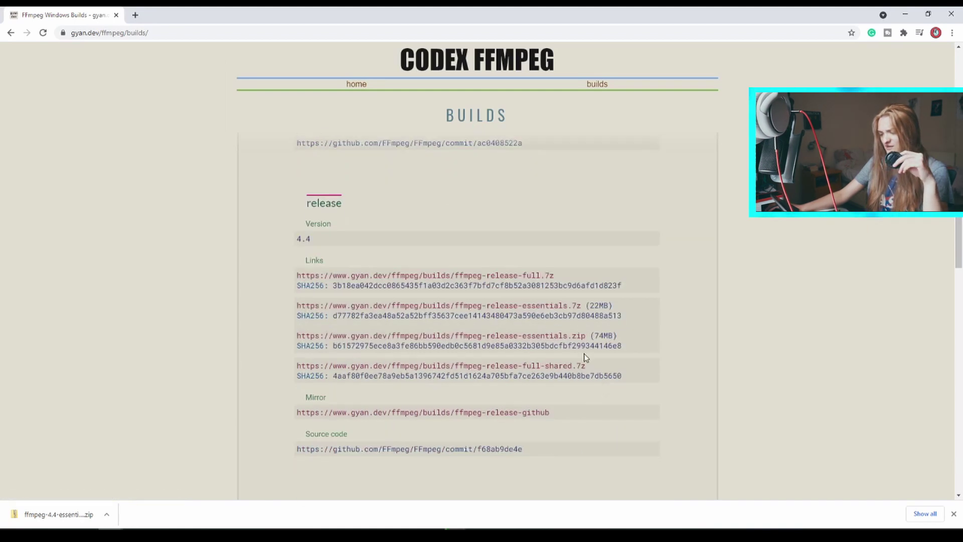